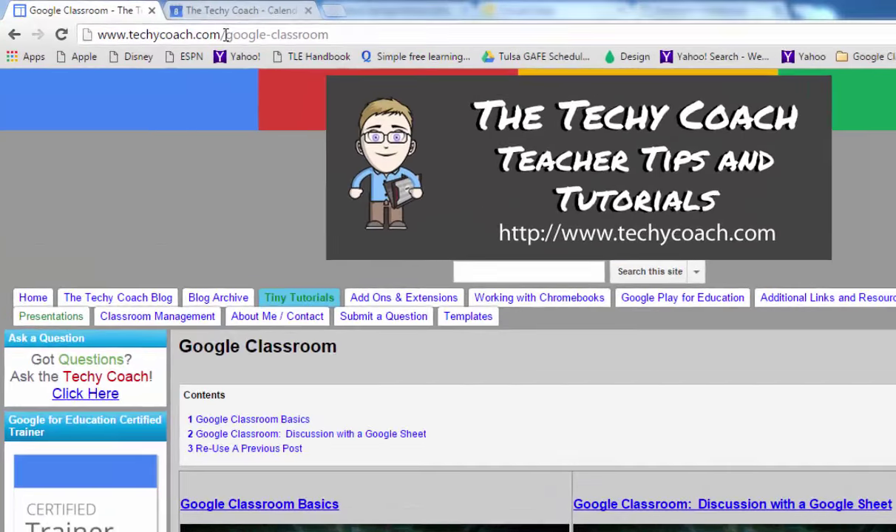
Step: Load classroom.google.com and briefly open, then dismiss, the join/create class menu
left_click(173, 26)
type("classroom.go")
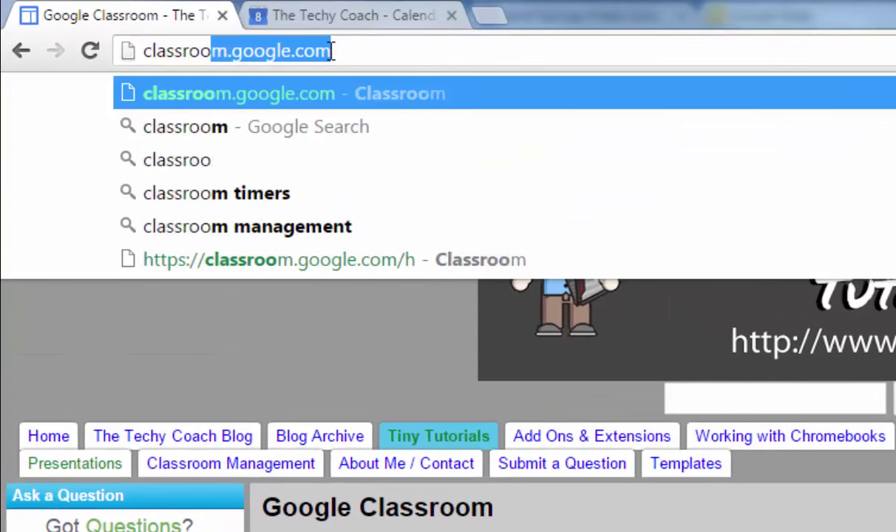
type("ogle.com")
key("Return")
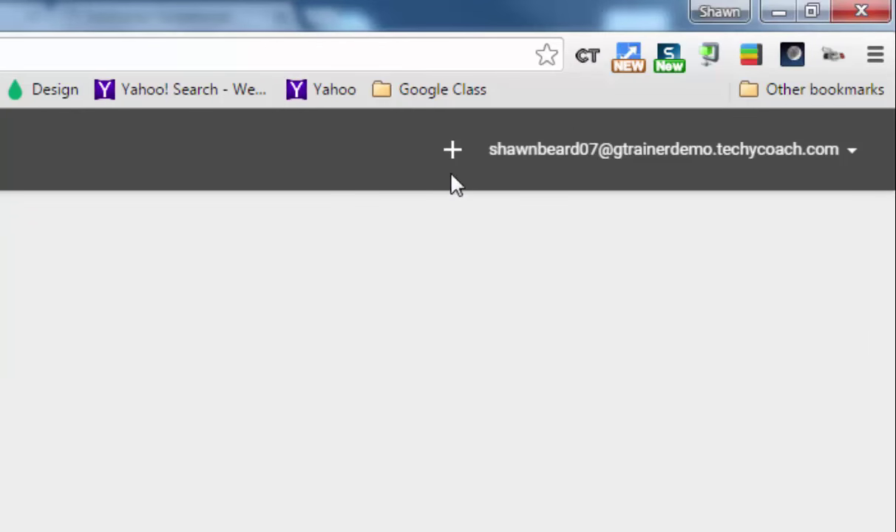
left_click(454, 152)
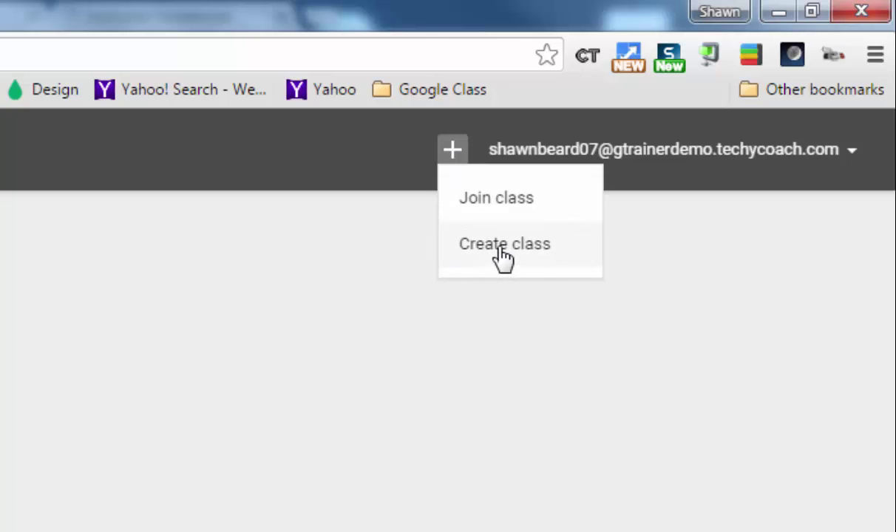
left_click(278, 404)
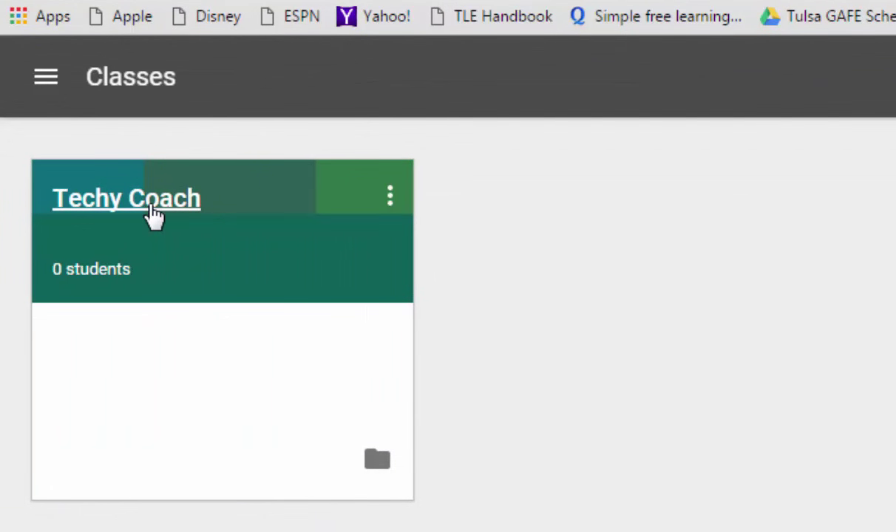
Step: Enter the Techy Coach class and bring up its + posting options
left_click(152, 210)
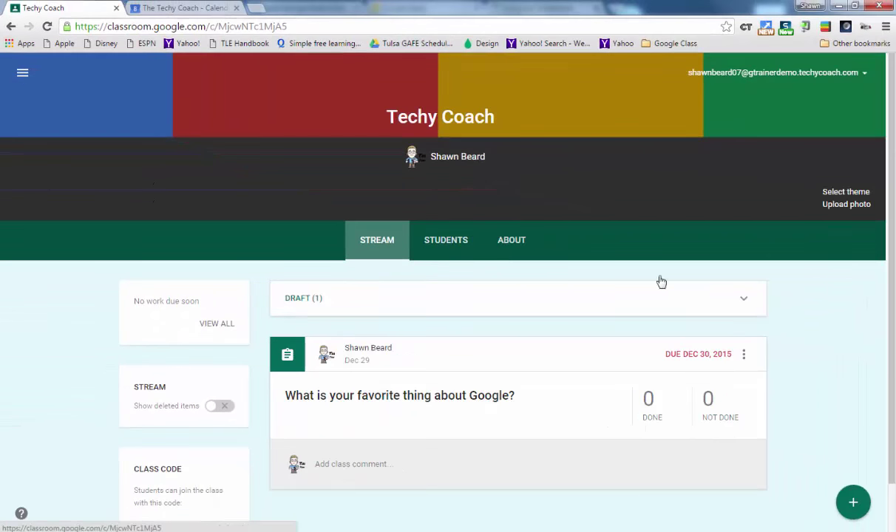
left_click(857, 511)
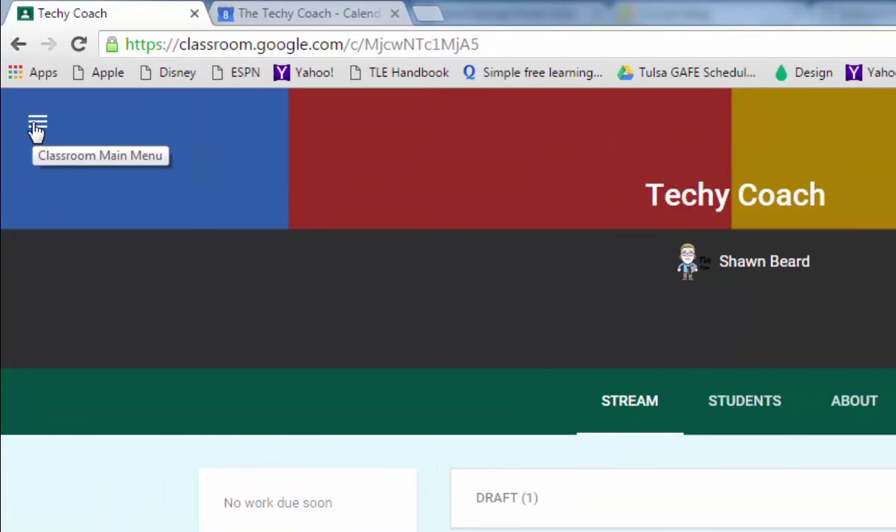
Step: View the Classroom calendar filtered to the Techy Coach class
left_click(37, 127)
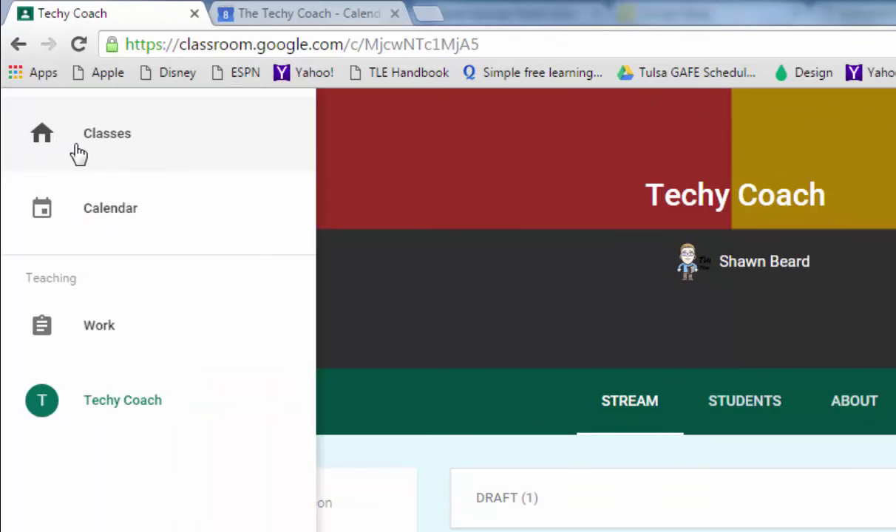
left_click(106, 215)
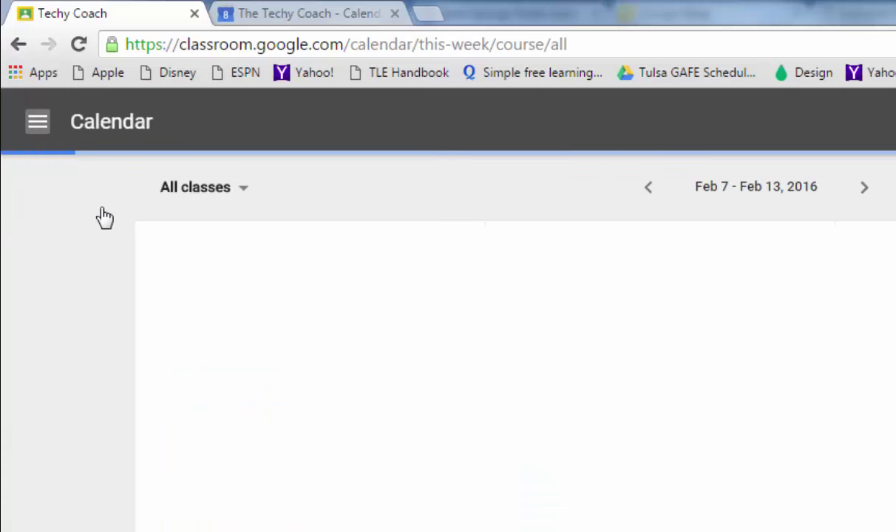
left_click(244, 196)
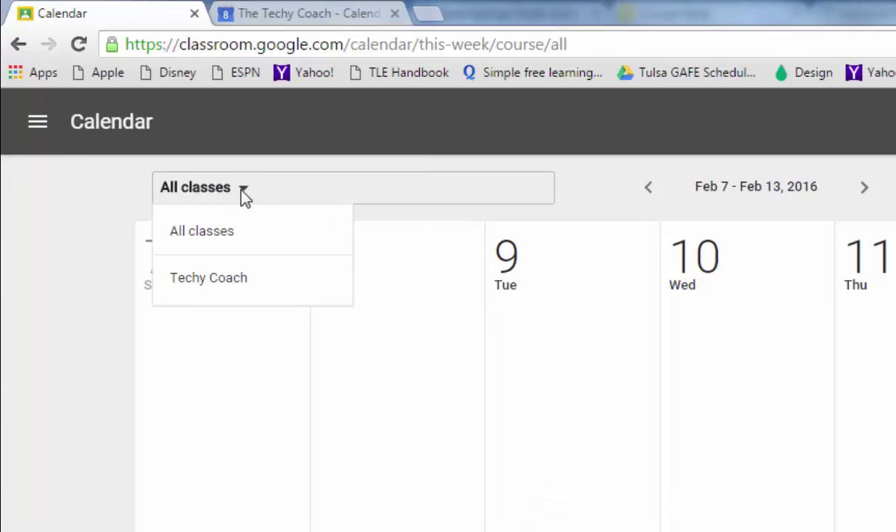
left_click(210, 285)
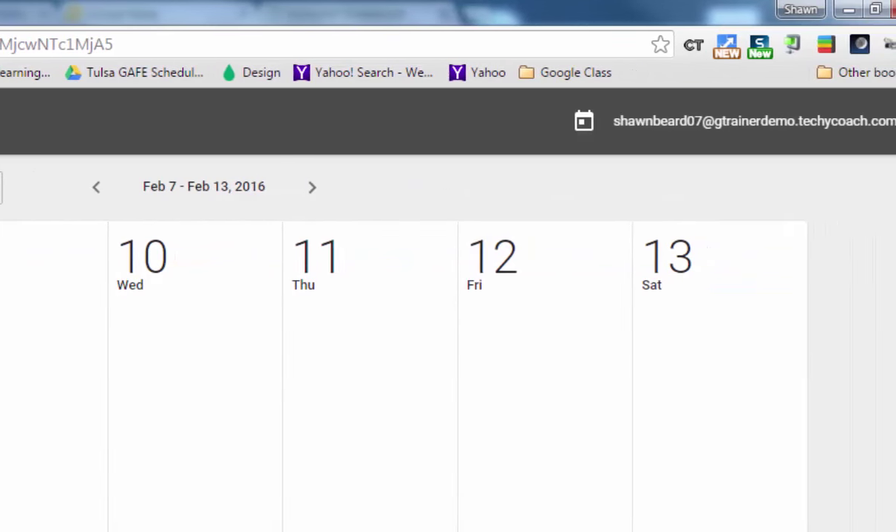
Step: Return to the Classes list and reopen the Techy Coach class stream
left_click(24, 74)
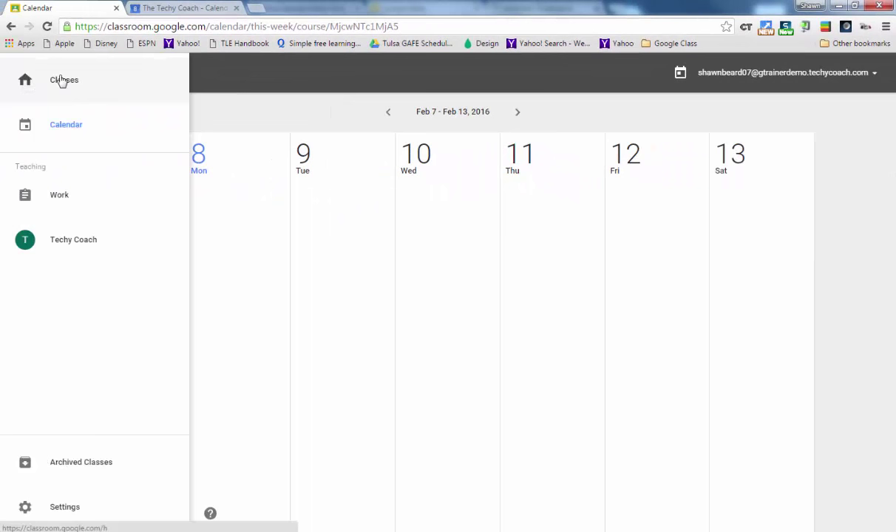
left_click(63, 81)
left_click(82, 137)
mouse_move(853, 502)
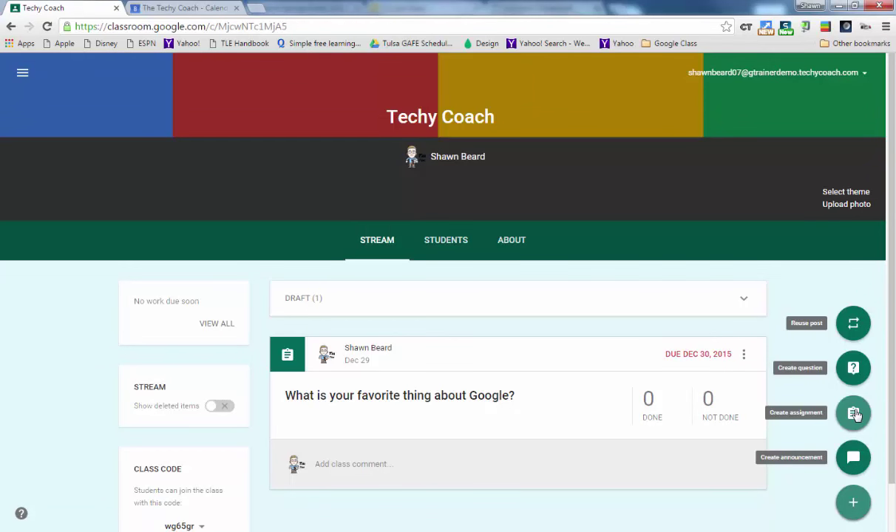
Step: Post 'Google Tips - Share your Thoughts' due Feb 9, then find it on the Techy Coach calendar
left_click(854, 414)
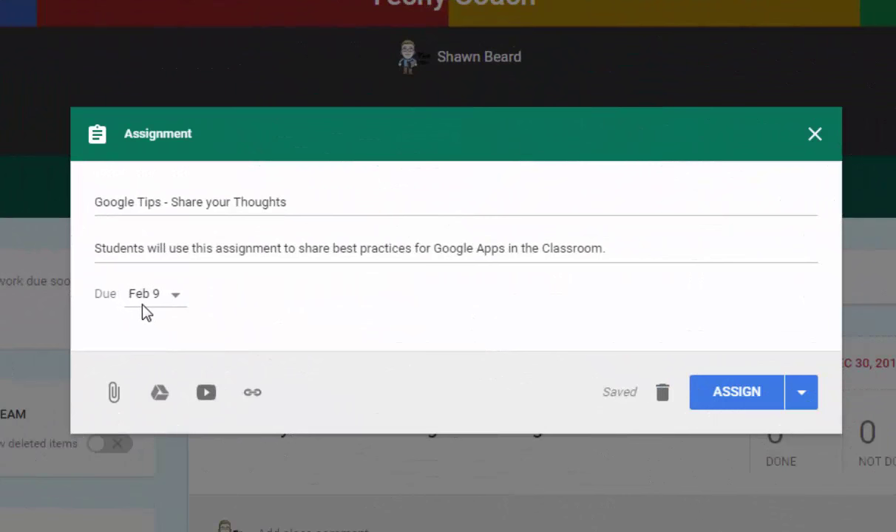
left_click(745, 395)
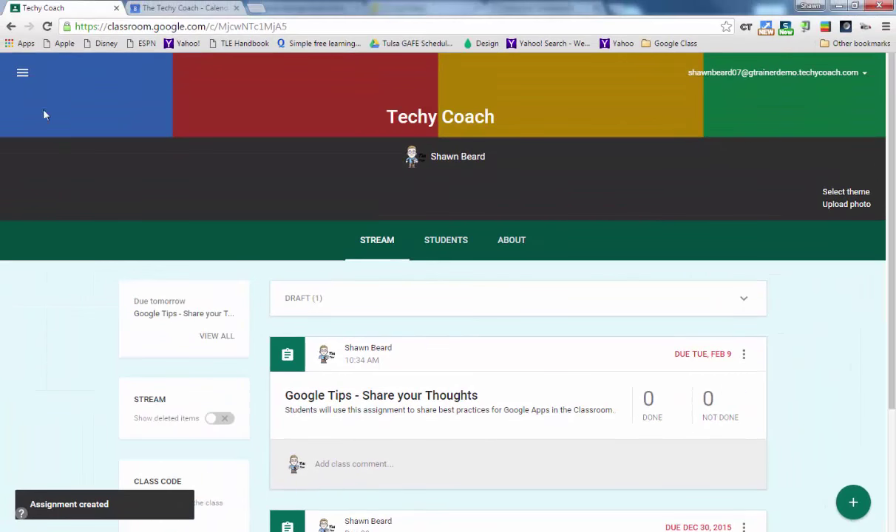
left_click(22, 73)
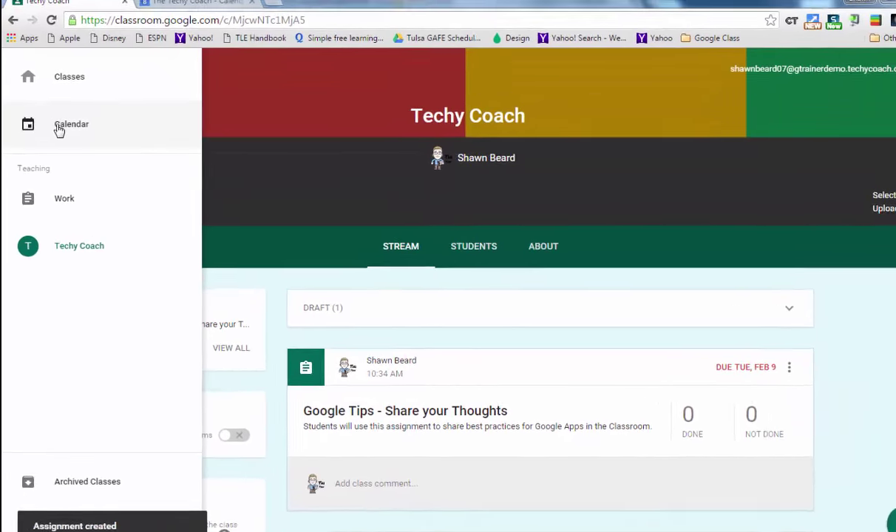
left_click(59, 130)
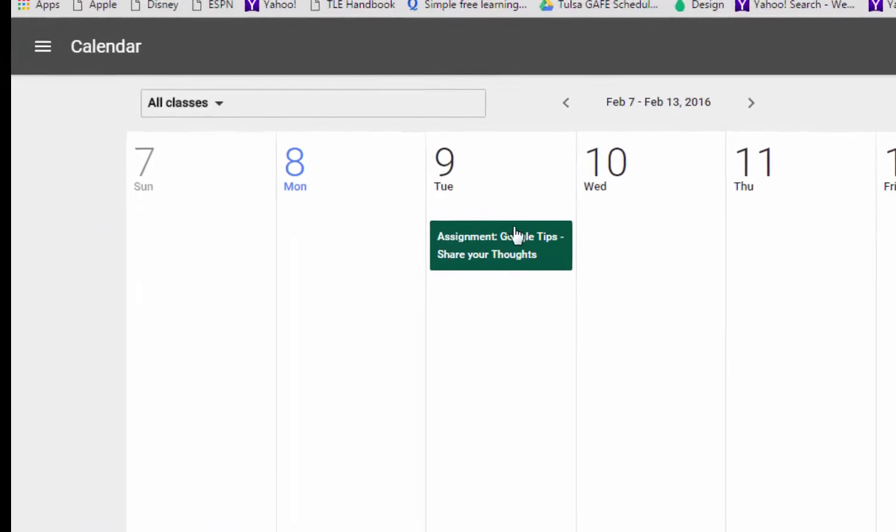
left_click(248, 104)
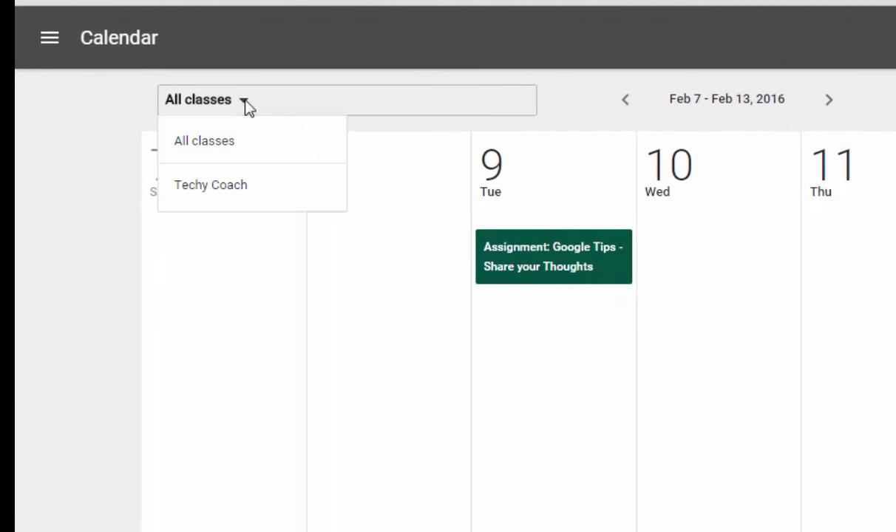
left_click(234, 187)
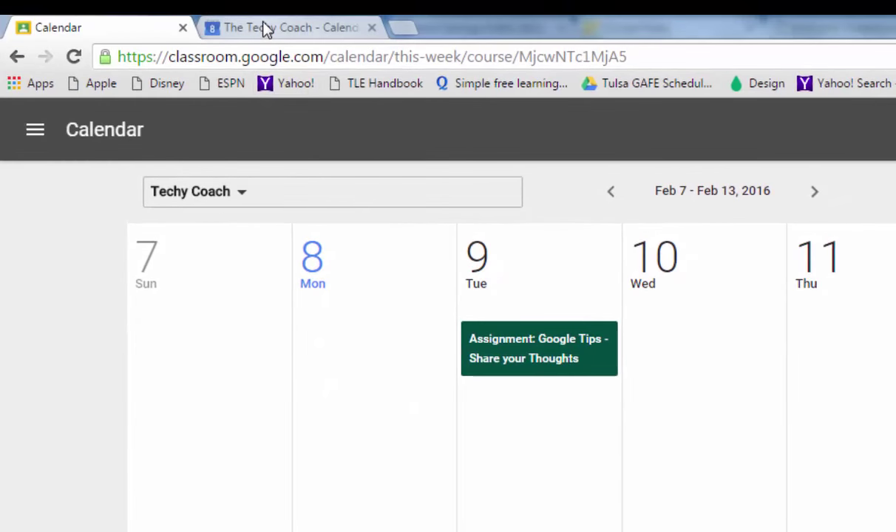
left_click(266, 28)
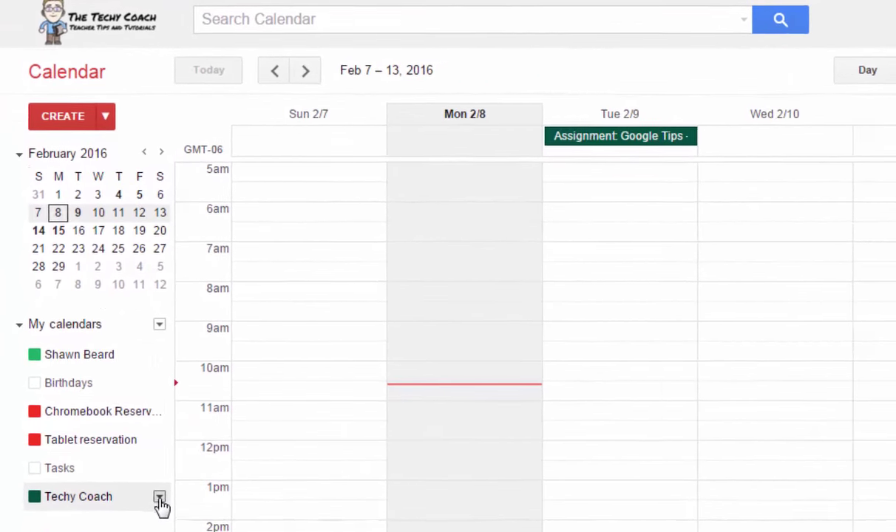
Step: In Techy Coach calendar settings, enable Share with others and Make public, then save and confirm
left_click(161, 500)
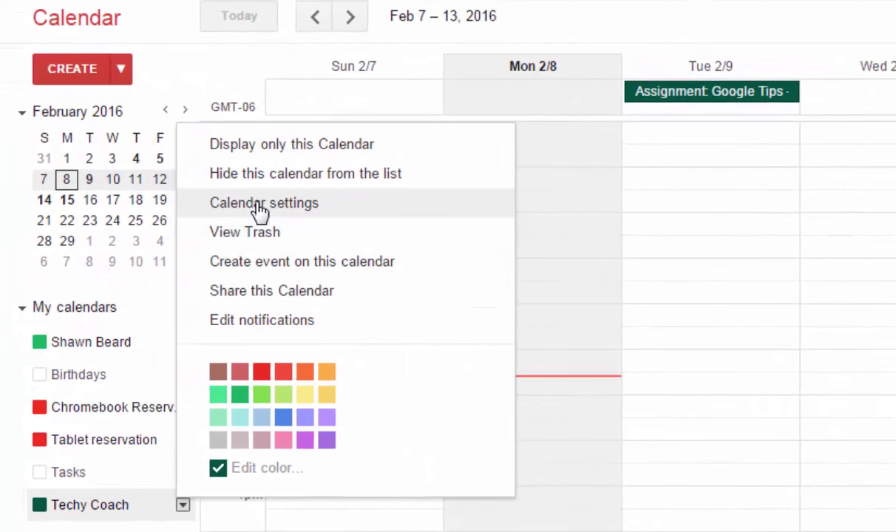
left_click(259, 211)
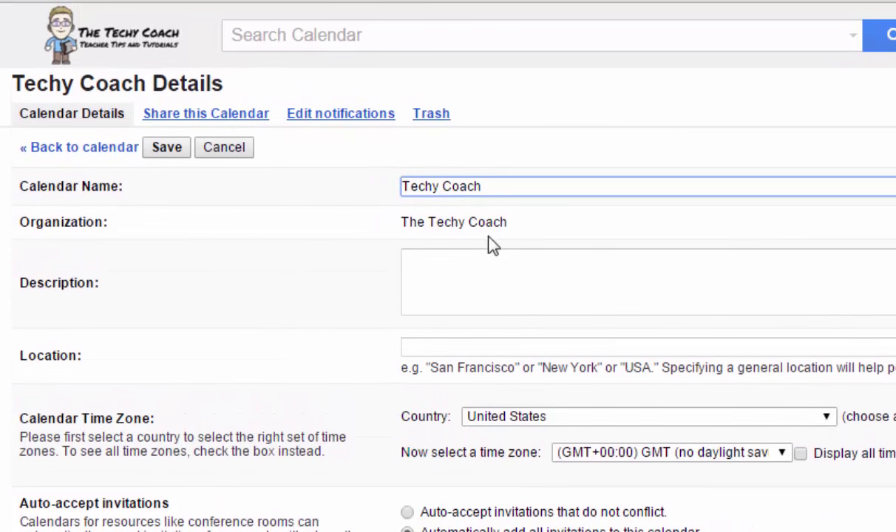
left_click(187, 116)
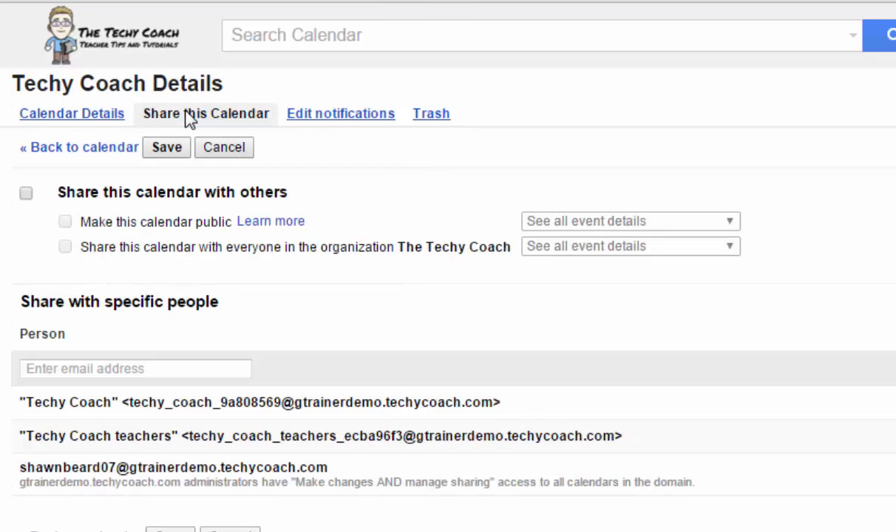
left_click(26, 193)
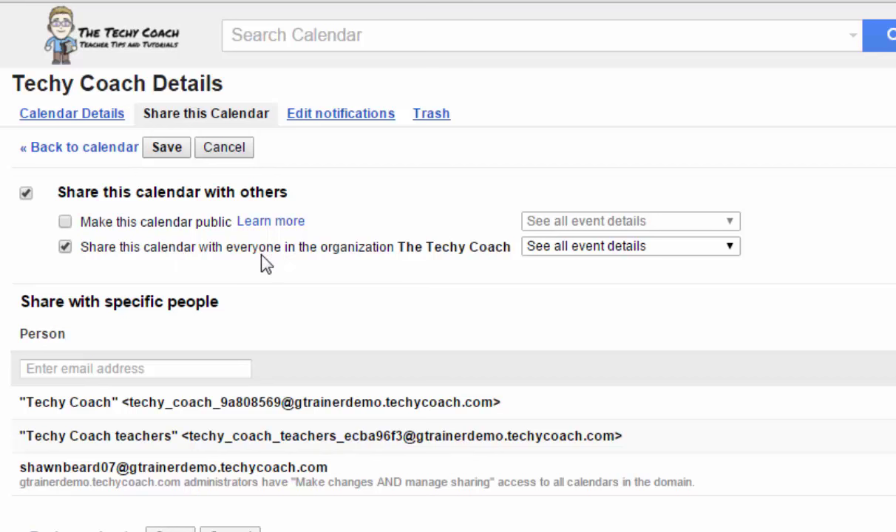
left_click(67, 227)
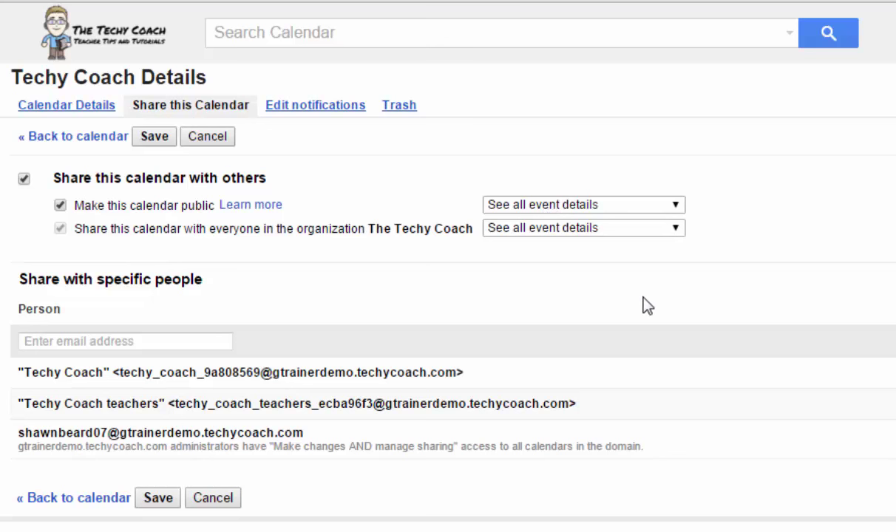
left_click(158, 499)
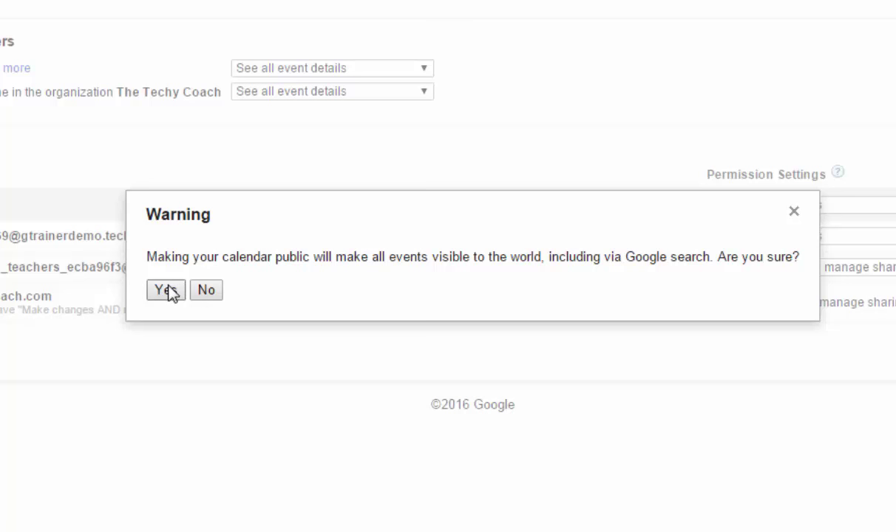
left_click(170, 290)
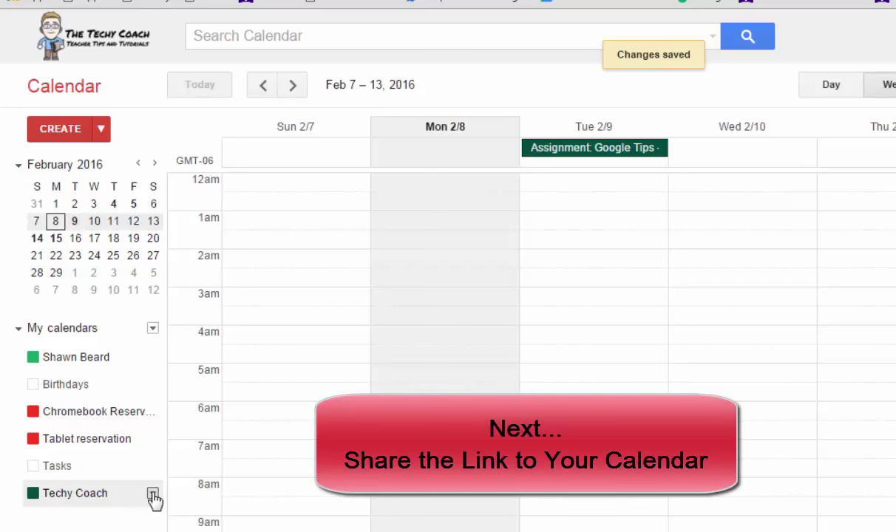
Step: Display the Techy Coach calendar's public ICAL address from its Calendar Address settings
left_click(152, 493)
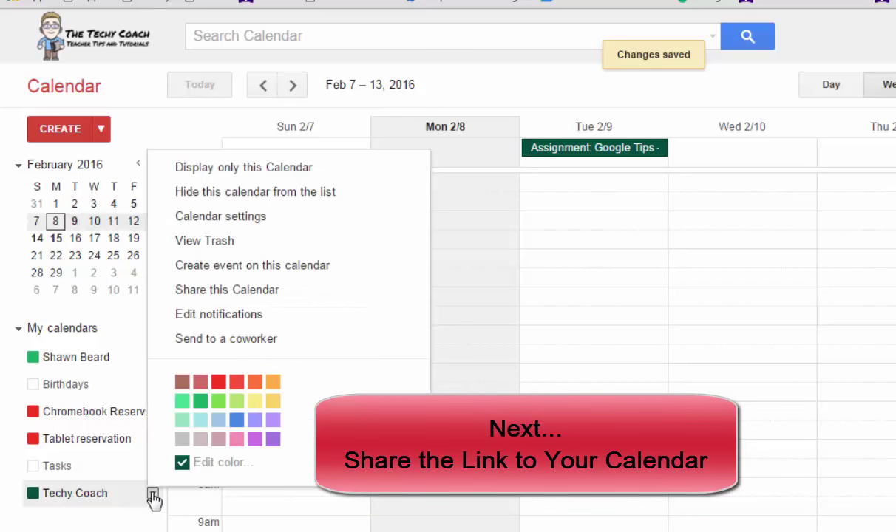
left_click(236, 217)
scroll(635, 464, "down", 3)
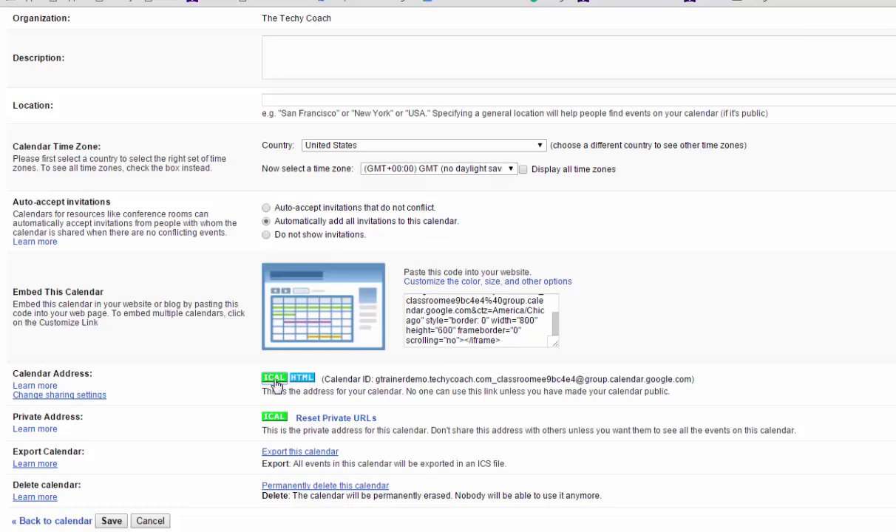
left_click(274, 379)
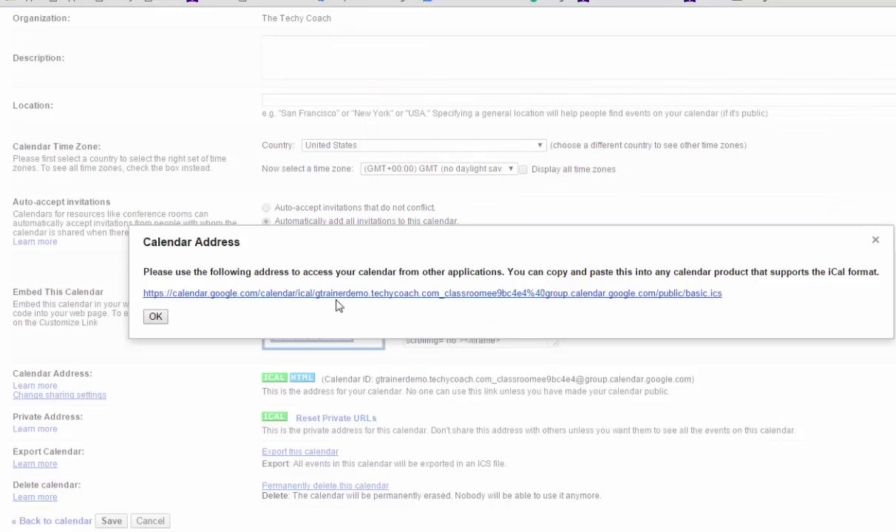
Step: Close the iCal dialog and copy the calendar's public HTML address with Copy link address
left_click(157, 318)
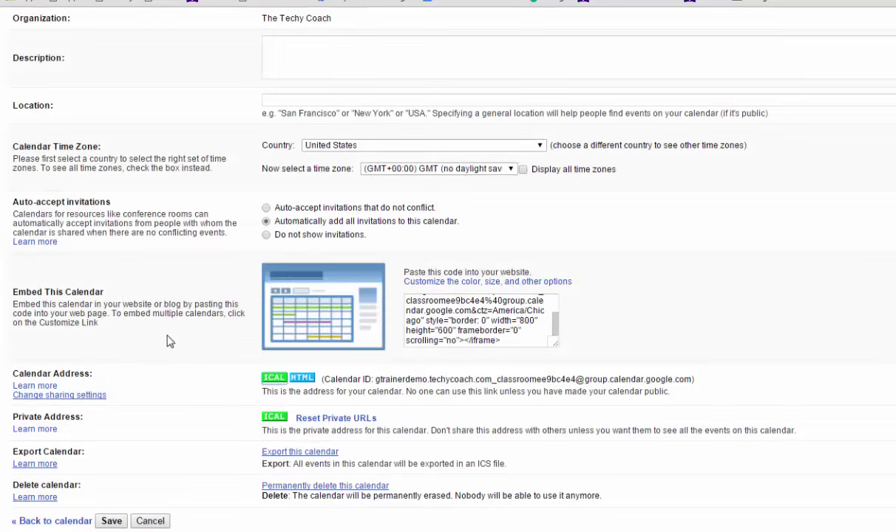
left_click(303, 379)
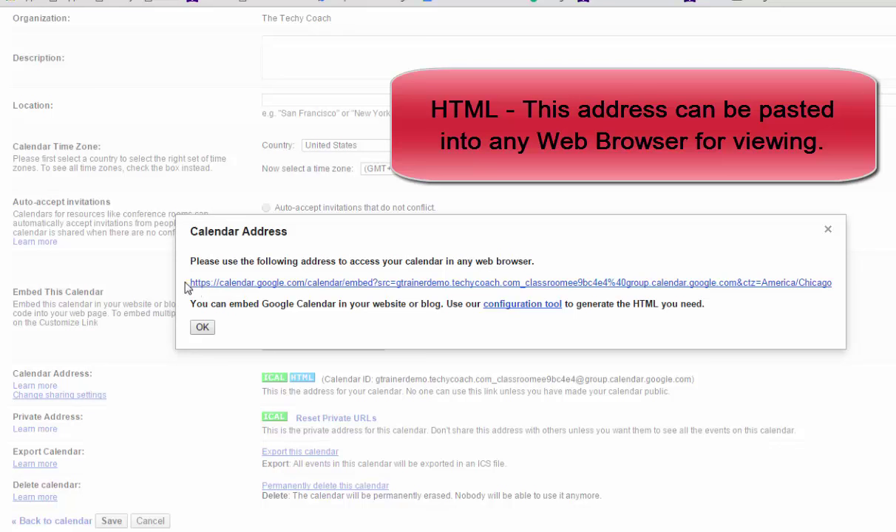
left_click_drag(186, 288, 840, 288)
right_click(782, 286)
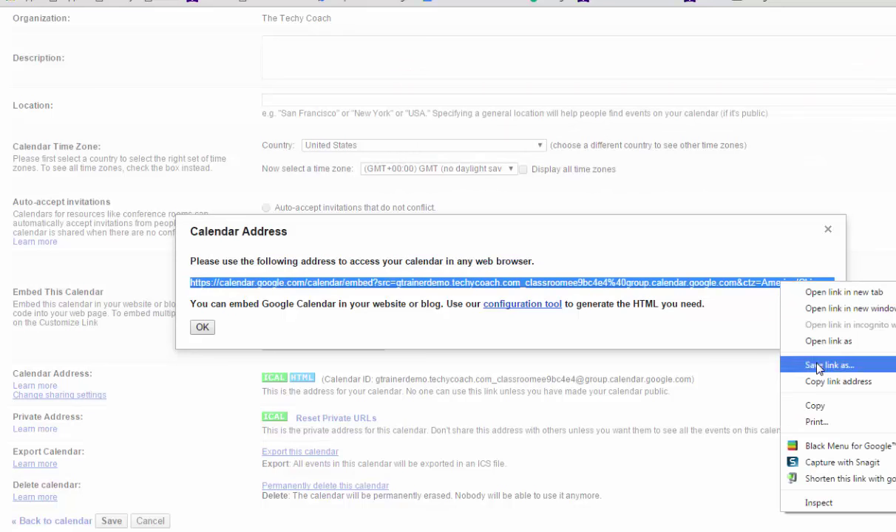
left_click(815, 406)
left_click(202, 327)
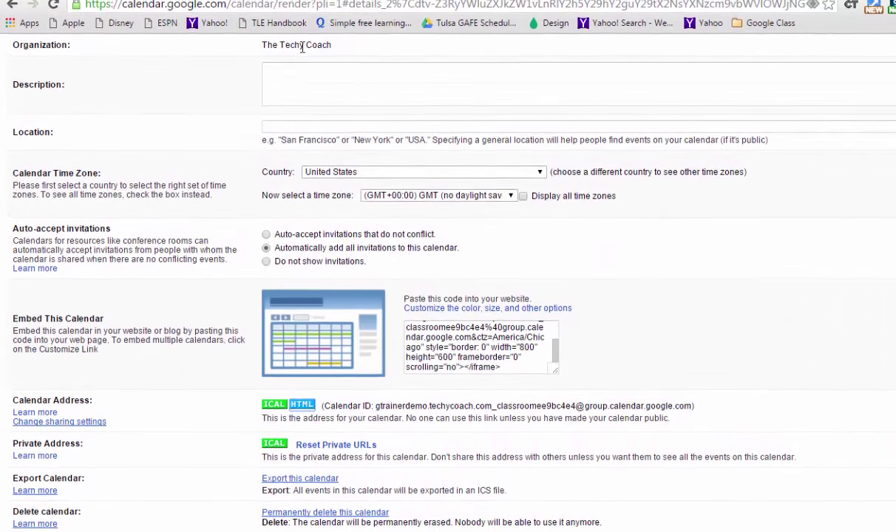
Step: Paste the copied HTML calendar link into a new tab and load its February 2016 view
key("ctrl+t")
right_click(252, 7)
left_click(301, 107)
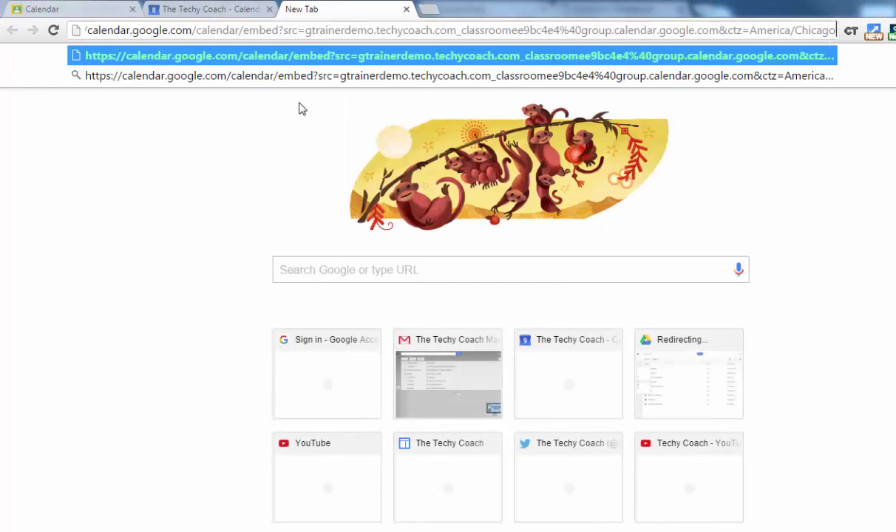
key("Return")
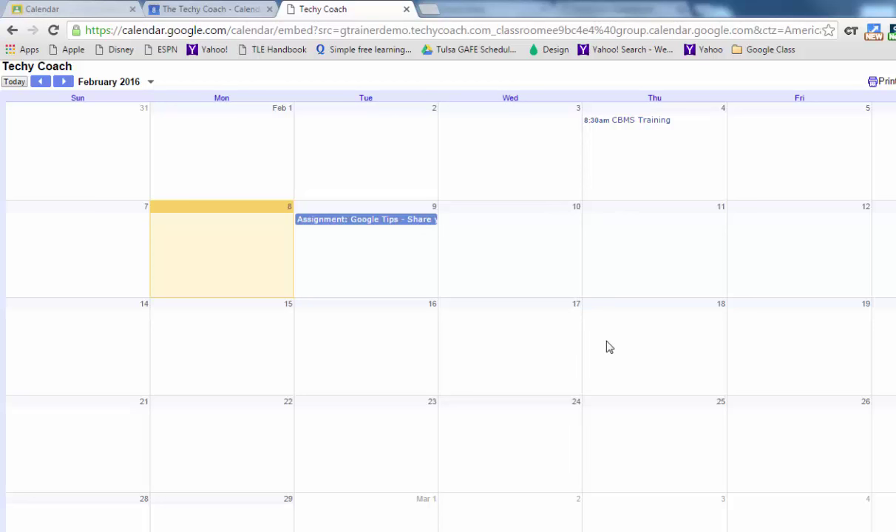
Step: Go to sites.google.com in another new tab and open the My Awesome Website site
left_click(429, 10)
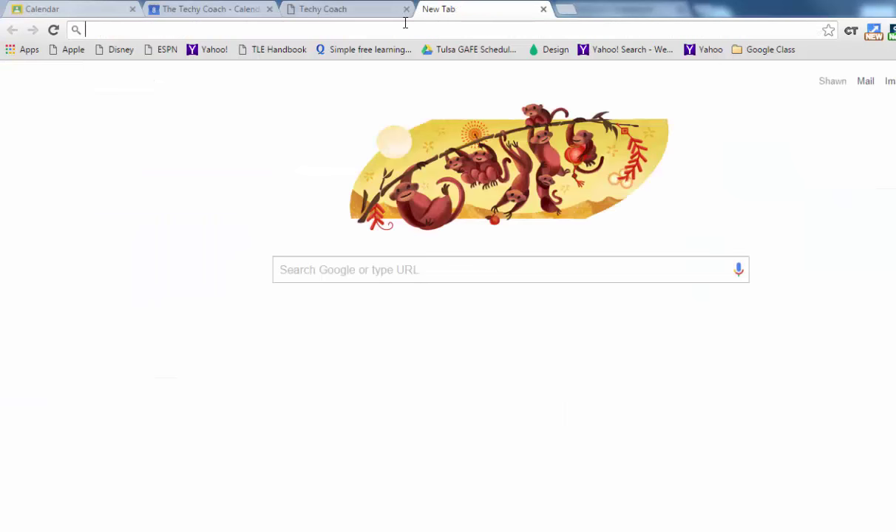
type("sites.google.c")
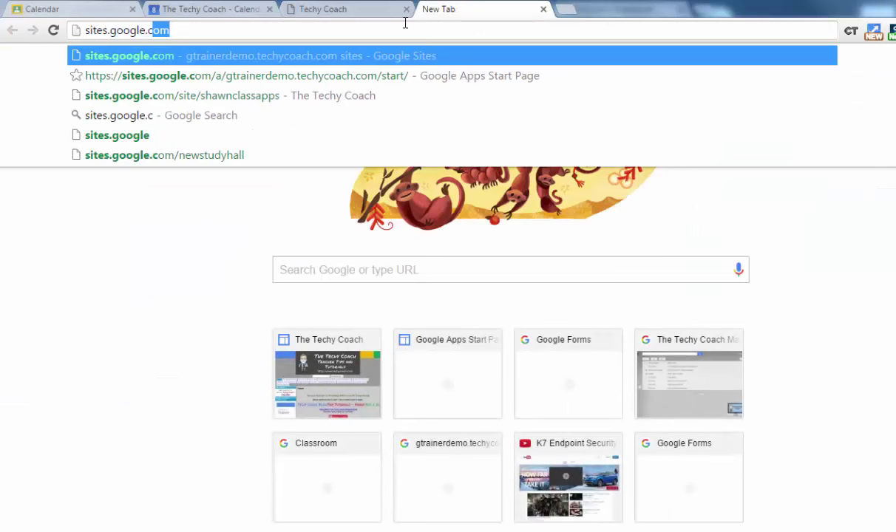
key("Return")
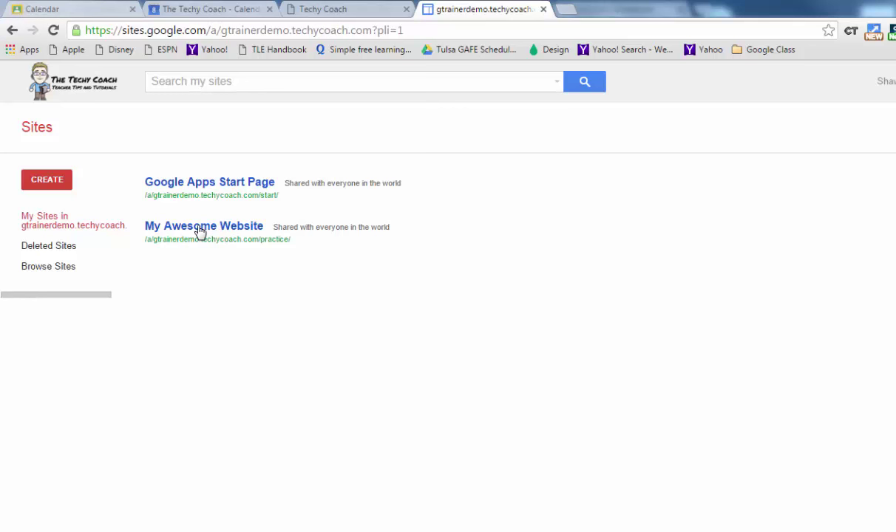
left_click(201, 232)
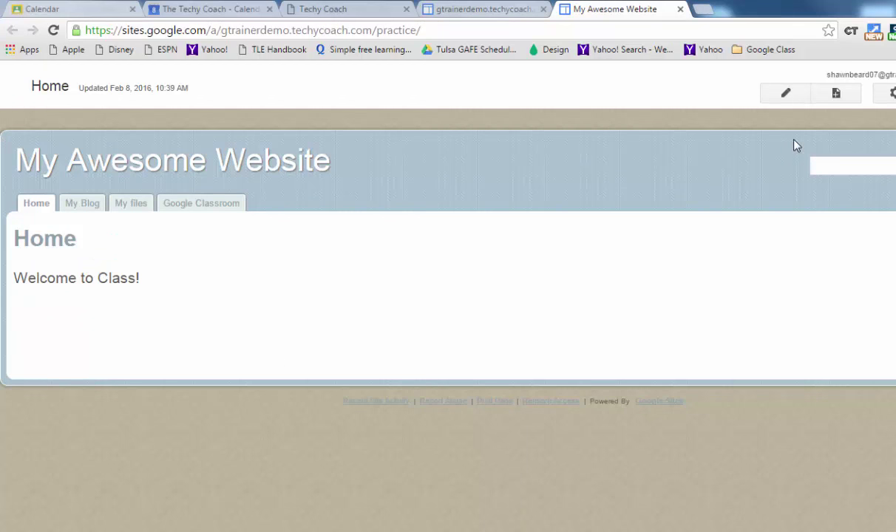
Step: Edit the Home page, add a line under 'Welcome to Class!', and select Techy Coach in Insert > Calendar
left_click(786, 95)
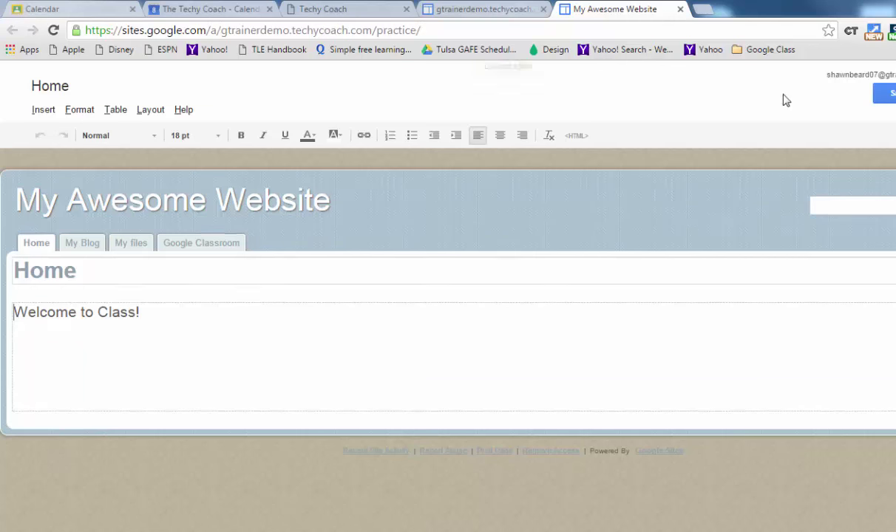
left_click(183, 312)
key("Return")
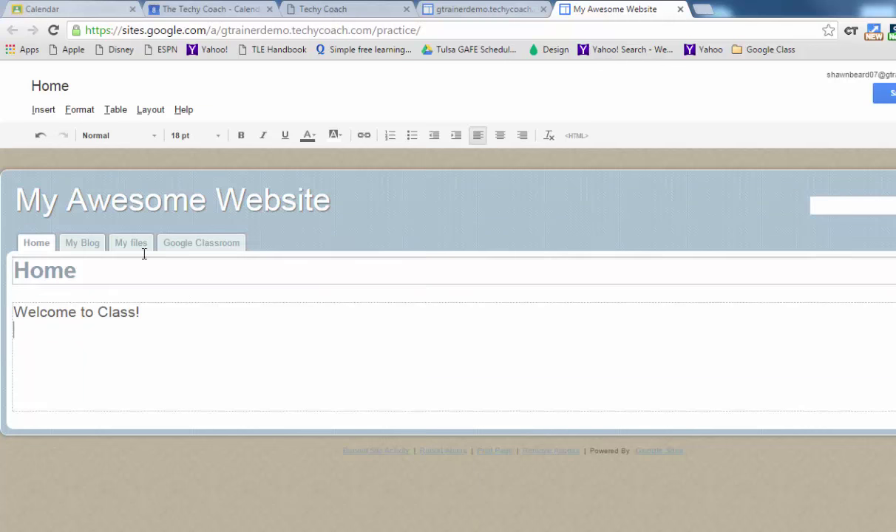
left_click(44, 110)
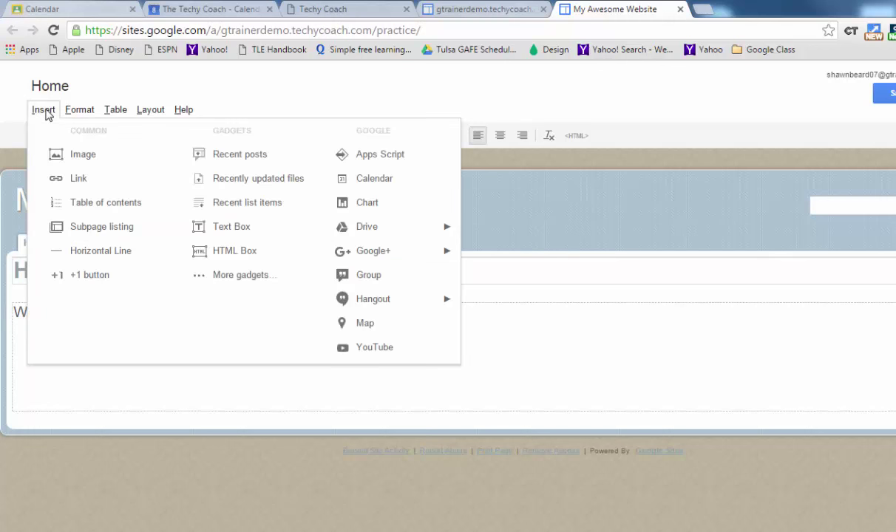
left_click(379, 180)
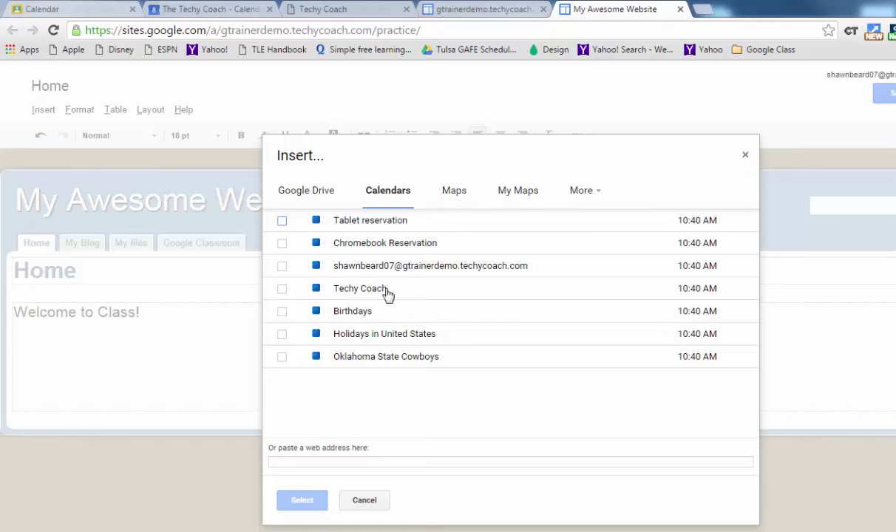
left_click(281, 289)
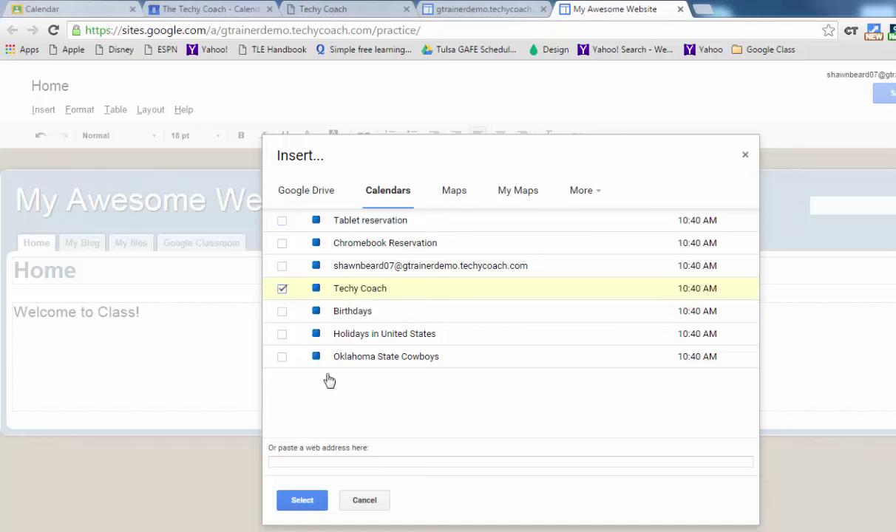
Step: Insert the Techy Coach calendar at 600 width in Week view
left_click(314, 504)
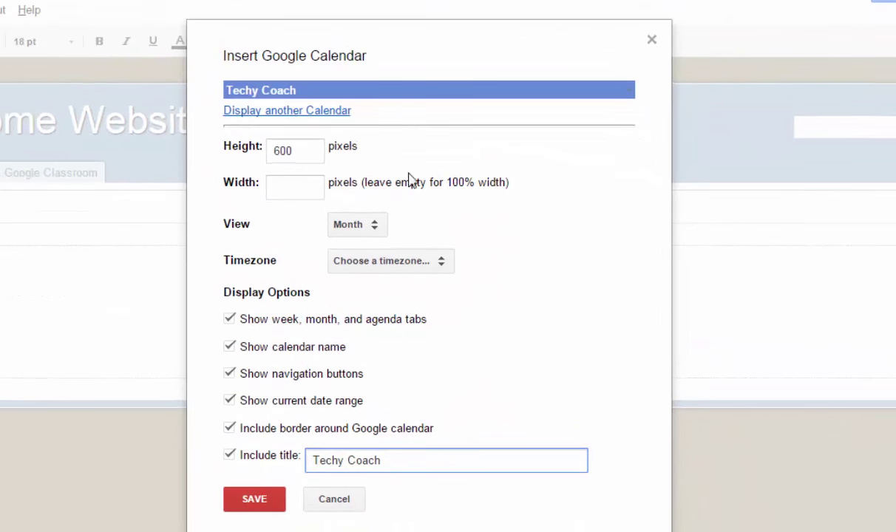
left_click(286, 187)
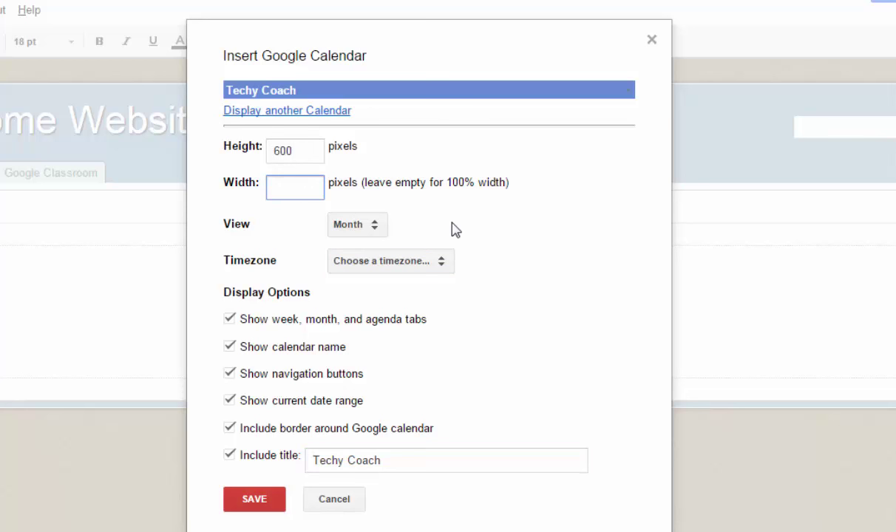
type("600")
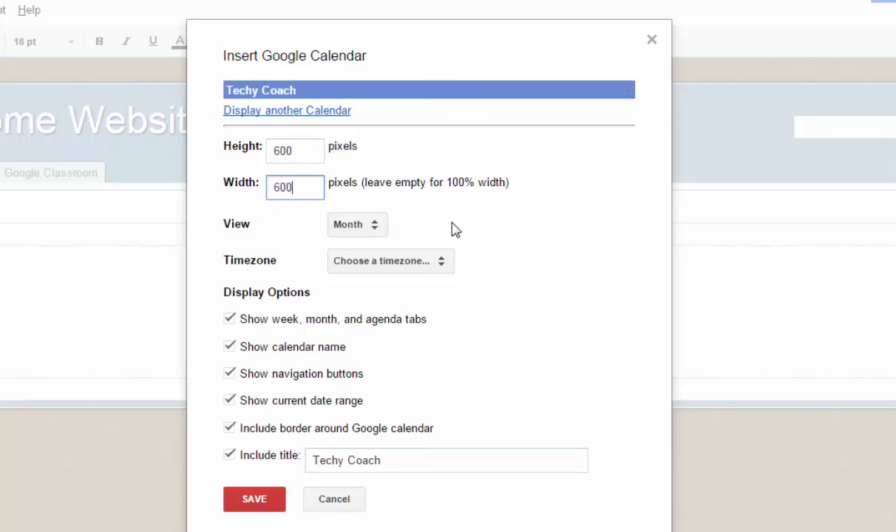
left_click(375, 226)
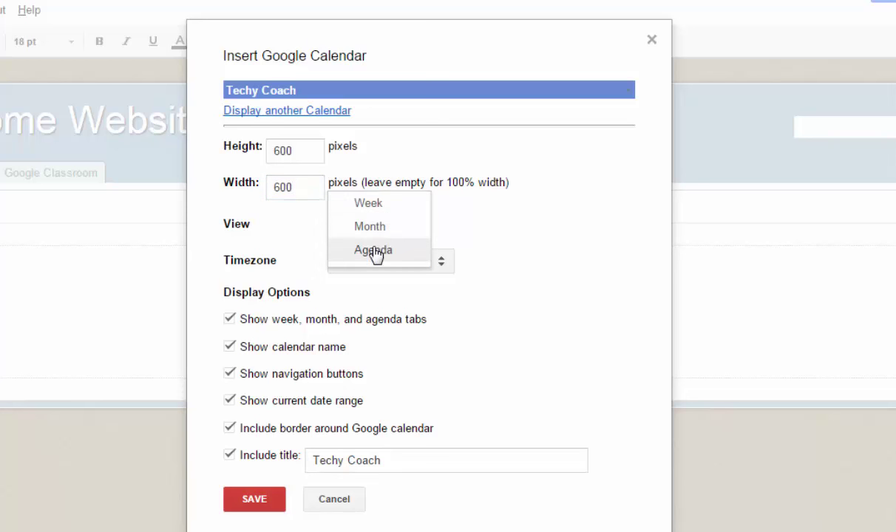
left_click(379, 211)
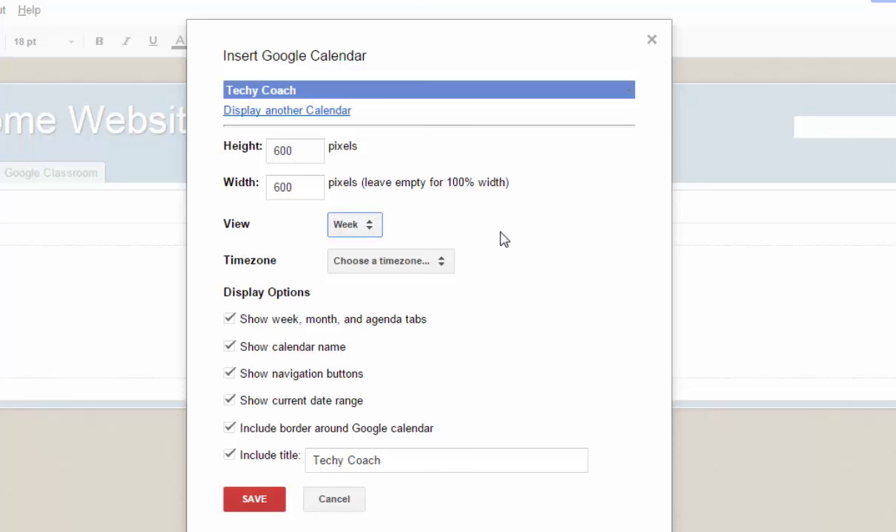
left_click(265, 500)
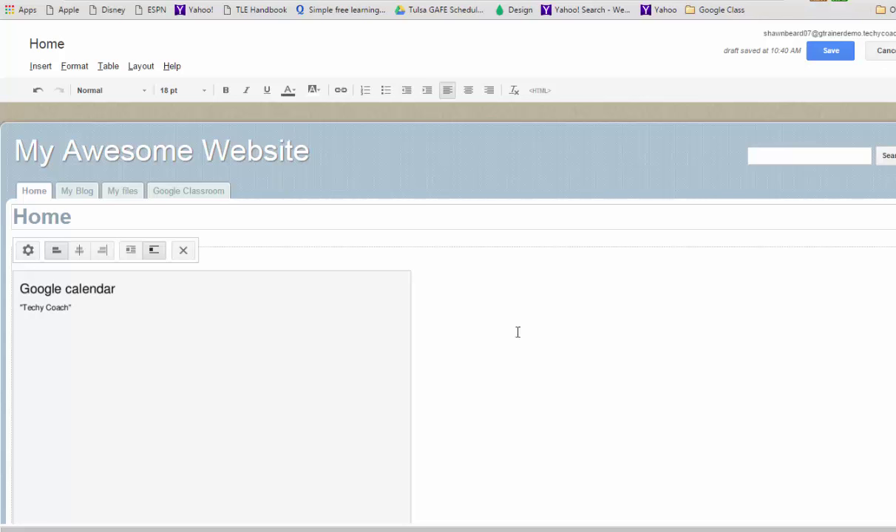
Step: Save the Home page and scroll down to the embedded week calendar
left_click(832, 50)
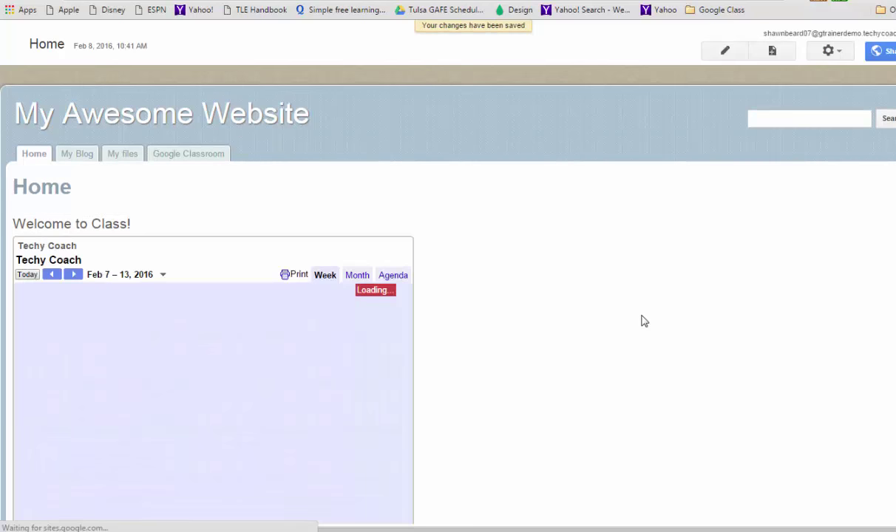
scroll(642, 321, "down", 3)
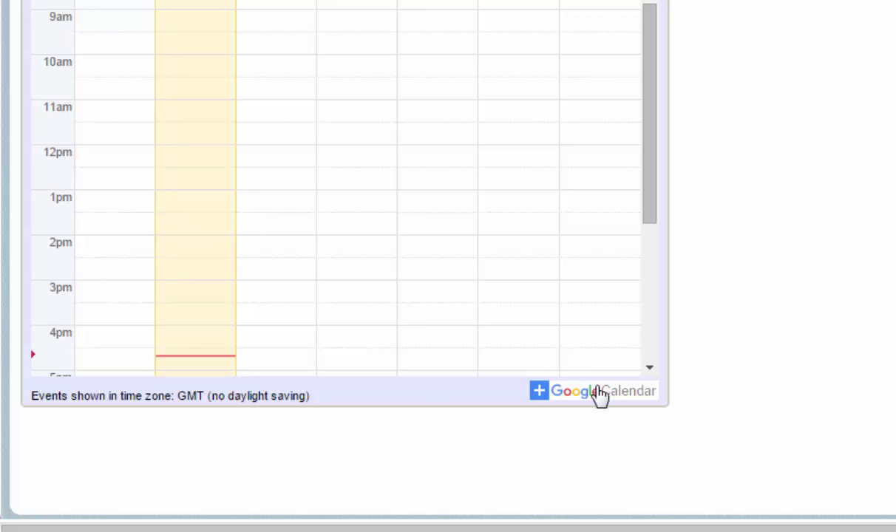
Step: Use the embedded calendar's '+ Google Calendar' button to open Techy Coach in Google Calendar
left_click(540, 400)
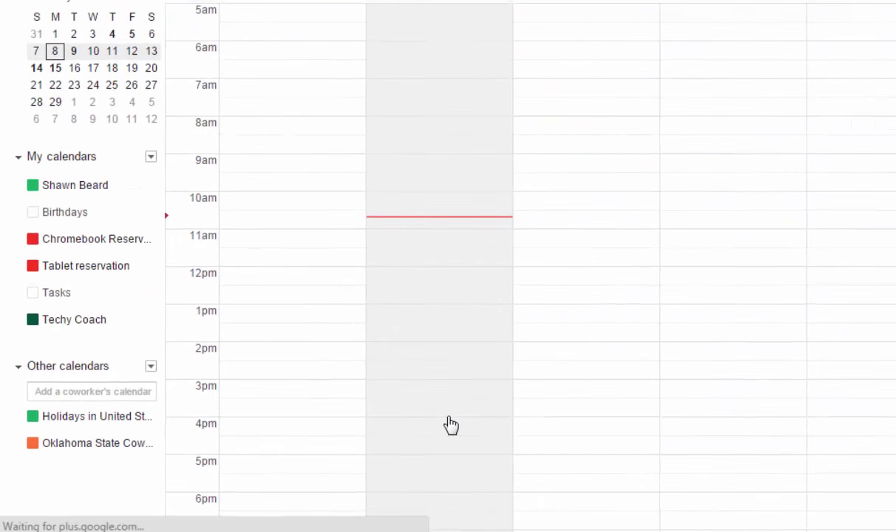